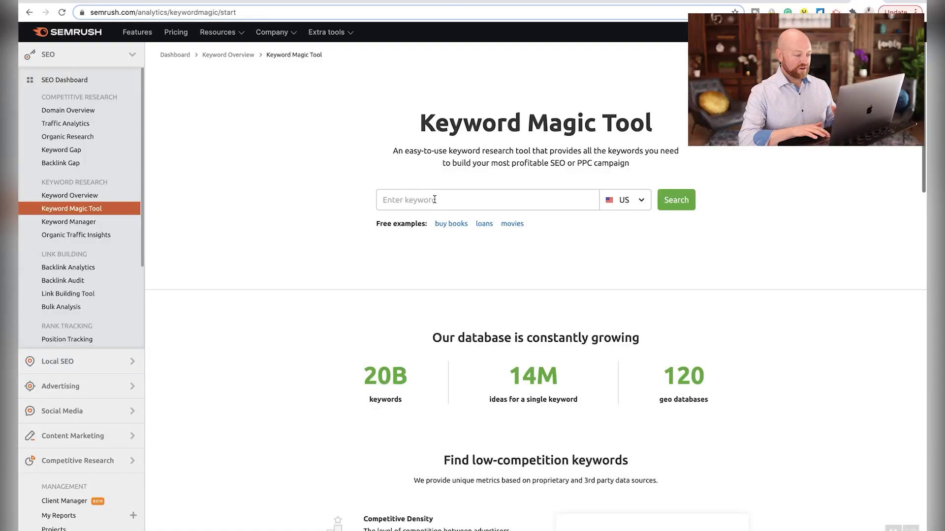
# Search the Keyword Magic Tool for "Book Writing" in the US database
pyautogui.click(434, 200)
pyautogui.write('Book')
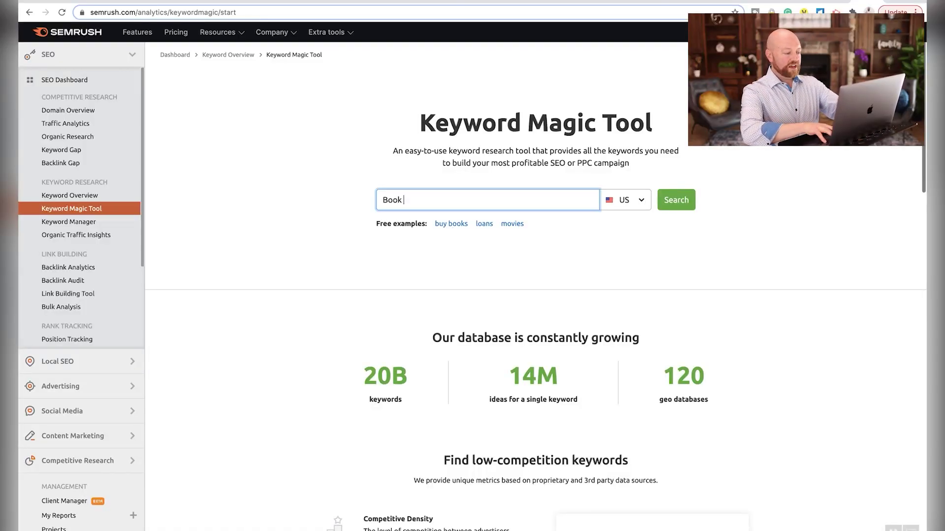
pyautogui.write(' Writing')
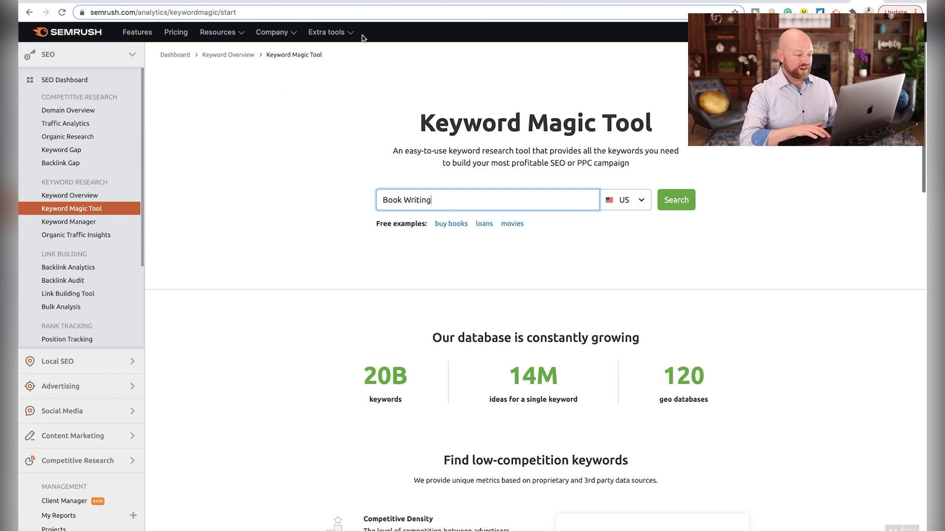
pyautogui.click(686, 199)
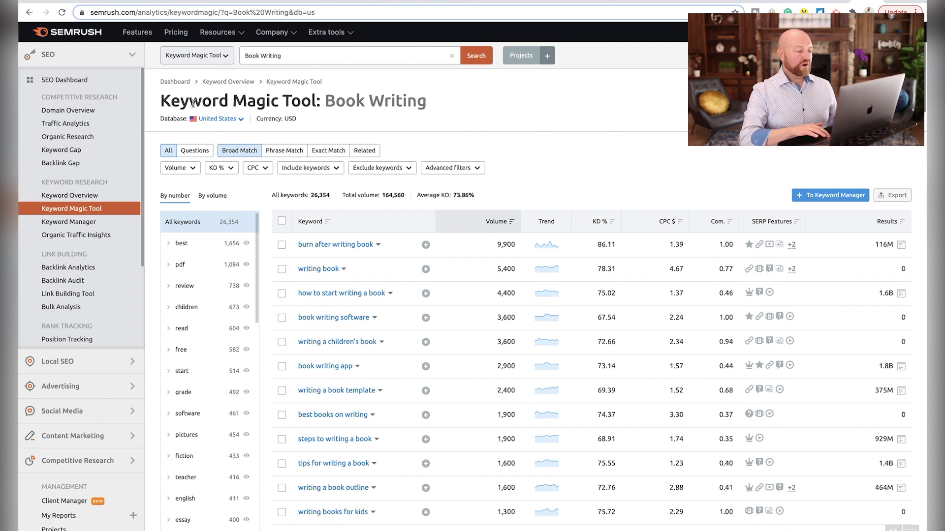
# Limit the Book Writing results to question keywords with a word count from 8 upward
pyautogui.click(194, 152)
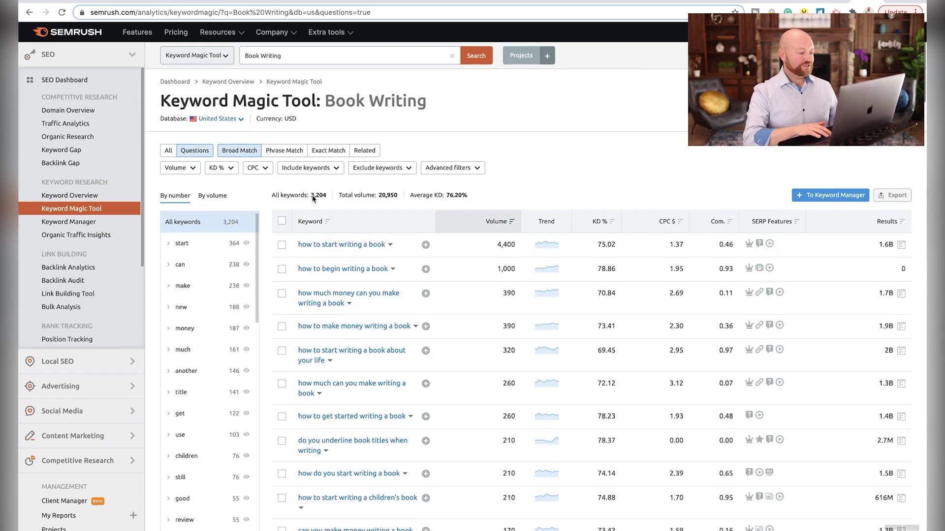
pyautogui.click(469, 171)
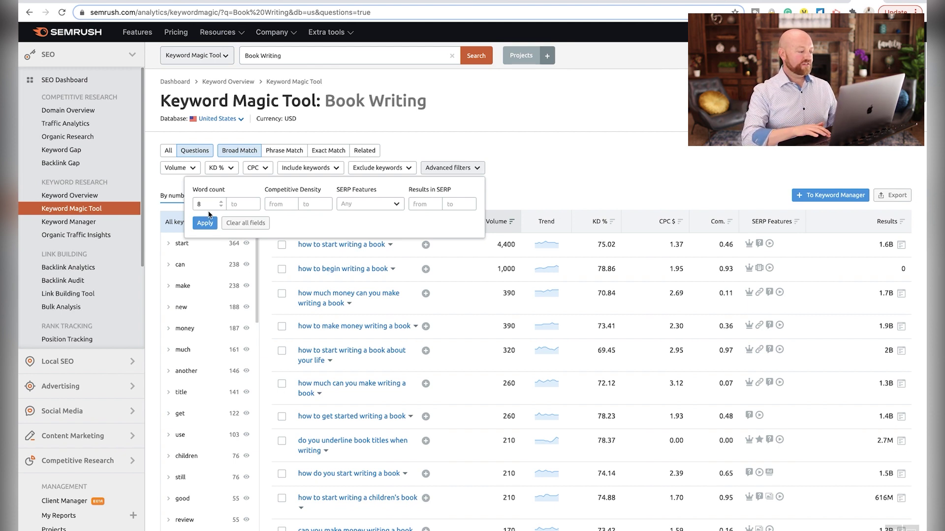
pyautogui.click(205, 223)
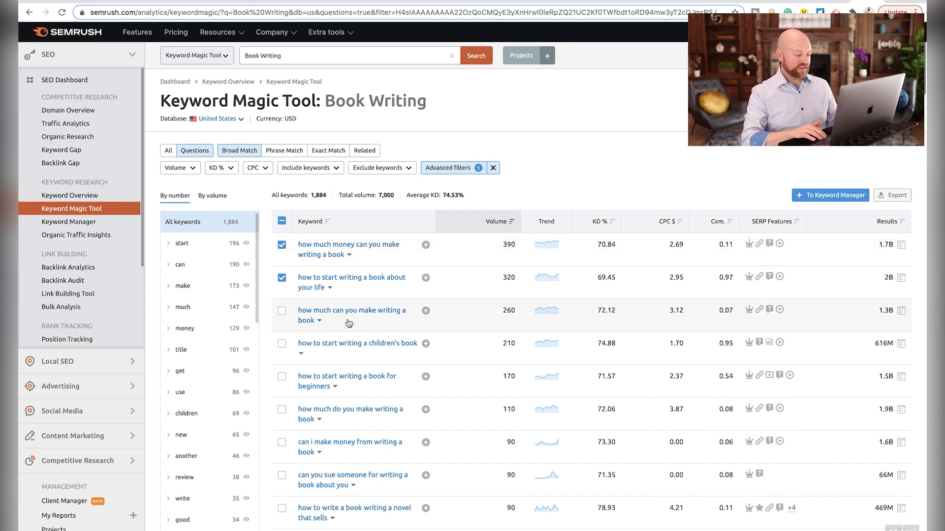
# Select the keywords "how to start writing a children's book", "how to start writing a book for beginners" and "do's and don ts of writing a book"
pyautogui.click(282, 344)
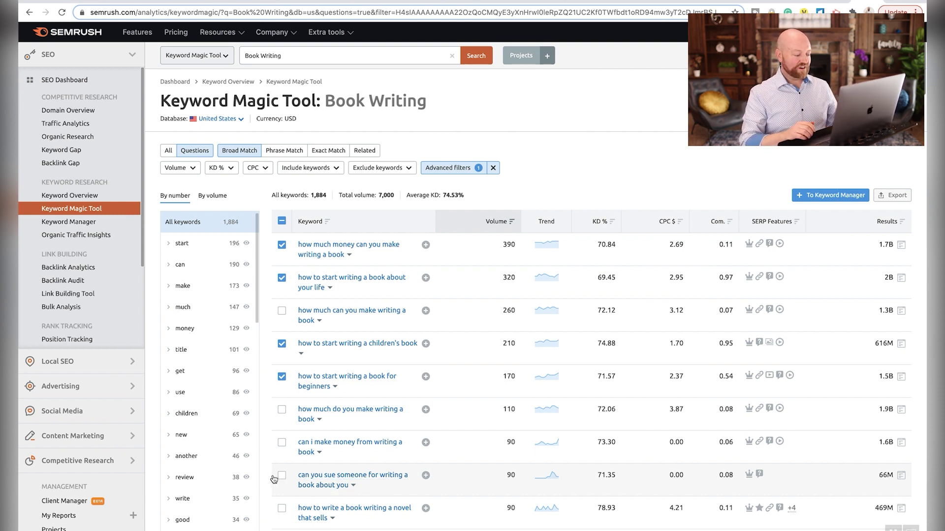
pyautogui.scroll(-5, 274, 479)
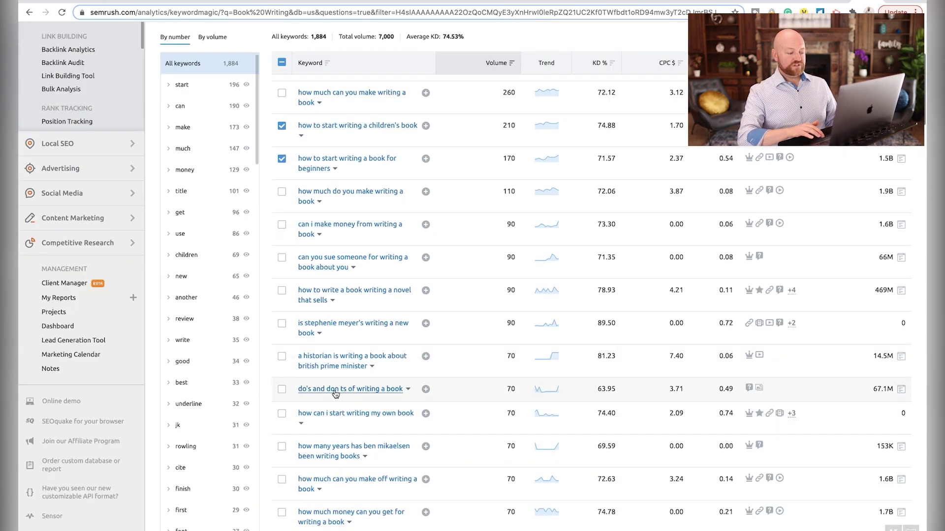
pyautogui.click(282, 390)
# Select the keywords on creating an outline, getting an idea, starting a book to publish, and needing a writing degree to write a book
pyautogui.scroll(-5, 284, 392)
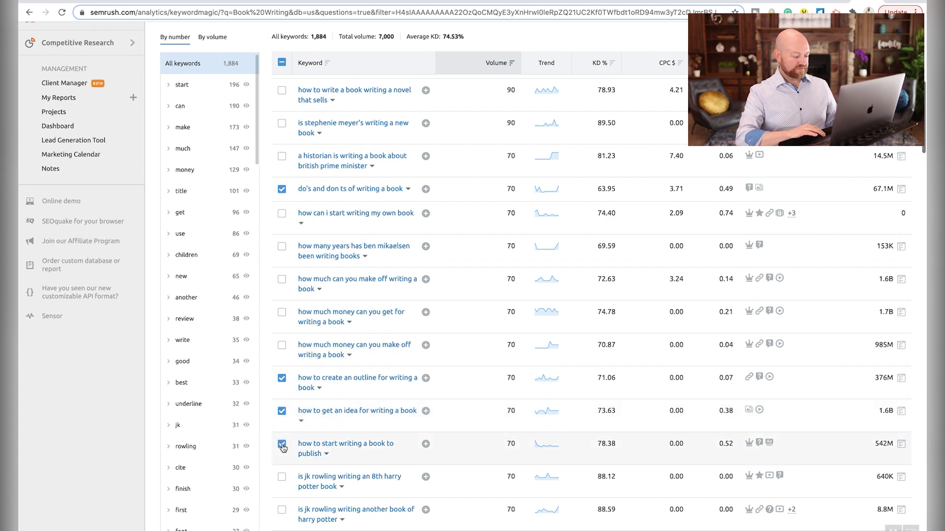
pyautogui.scroll(-2, 360, 397)
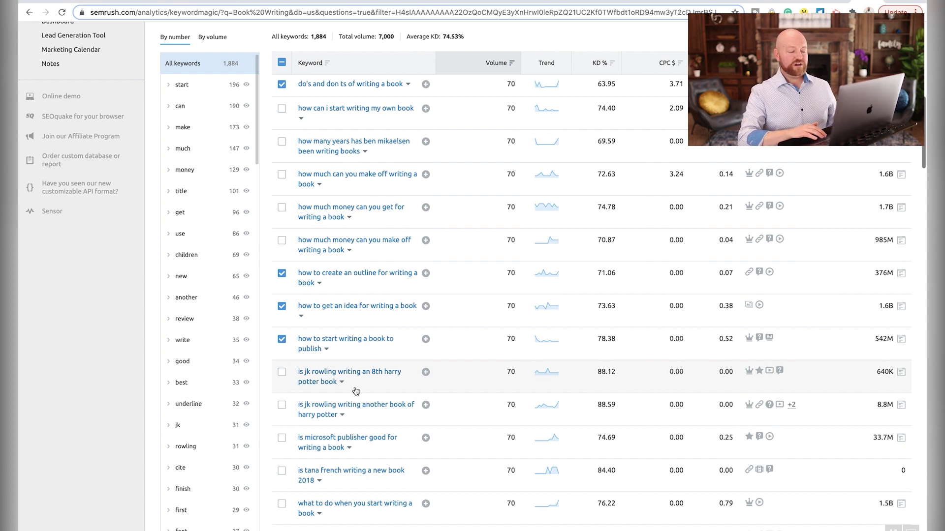
pyautogui.scroll(-4, 355, 390)
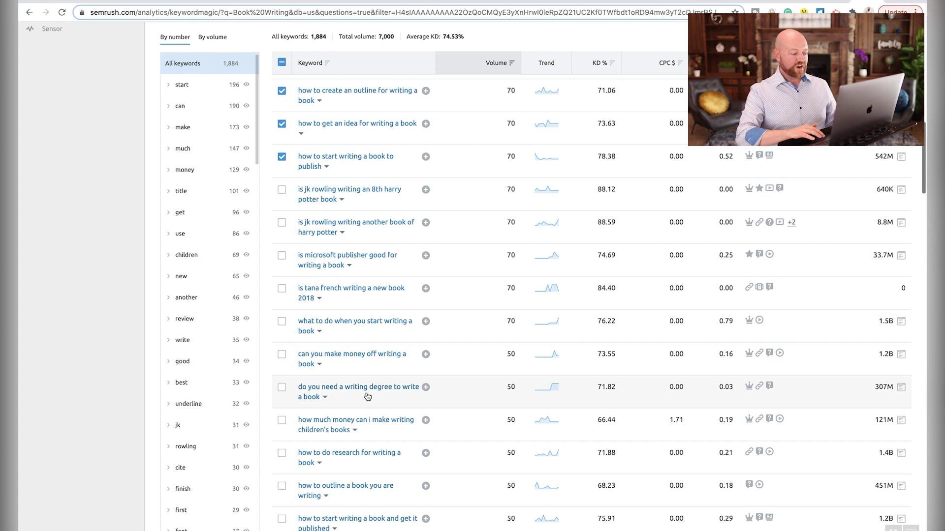
pyautogui.click(282, 389)
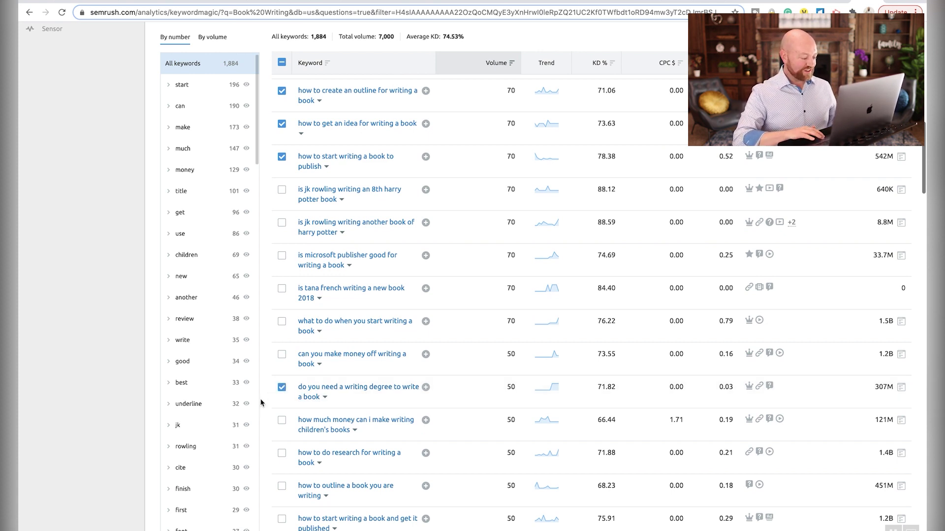
# Select four more book-writing keywords further down the list, including "when writing a book how do you write dialogue"
pyautogui.scroll(-1, 264, 401)
pyautogui.scroll(-2, 280, 322)
pyautogui.click(282, 319)
pyautogui.click(281, 344)
pyautogui.scroll(-3, 281, 359)
pyautogui.click(281, 352)
pyautogui.scroll(-2, 284, 350)
pyautogui.click(281, 270)
# Select the keyword "what to do when you finish writing a book" among the lower-volume results
pyautogui.scroll(-8, 265, 354)
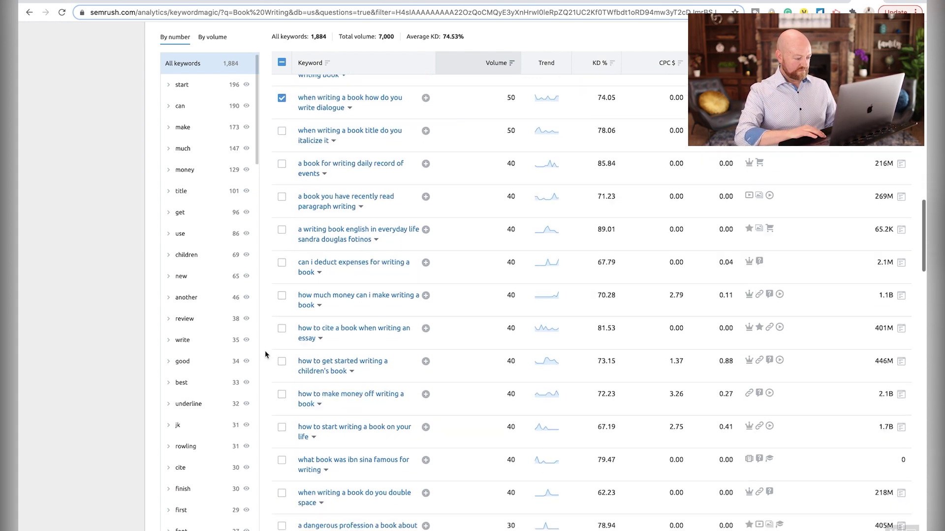
pyautogui.scroll(-5, 265, 354)
pyautogui.click(281, 345)
pyautogui.scroll(-1, 284, 369)
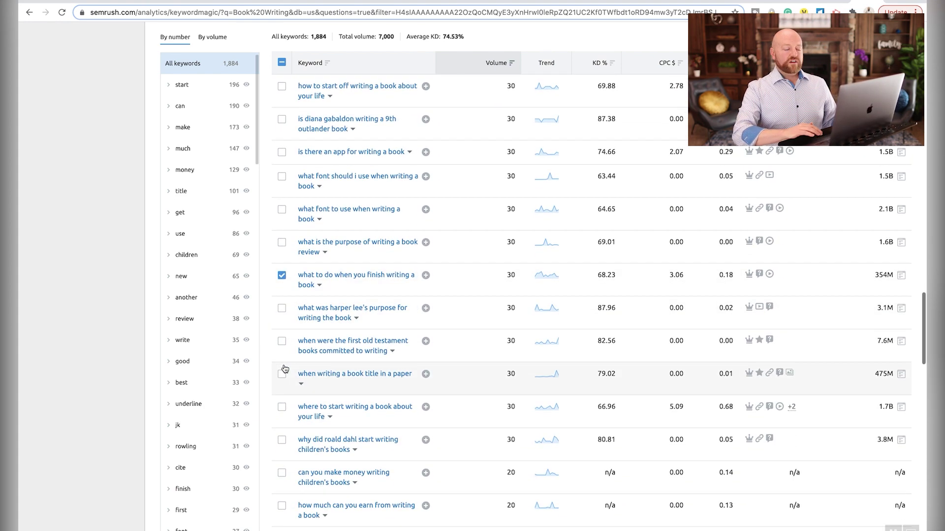
# Review the rest of the keyword page, export the selected keywords as an XLSX file and open the download
pyautogui.scroll(-5, 284, 369)
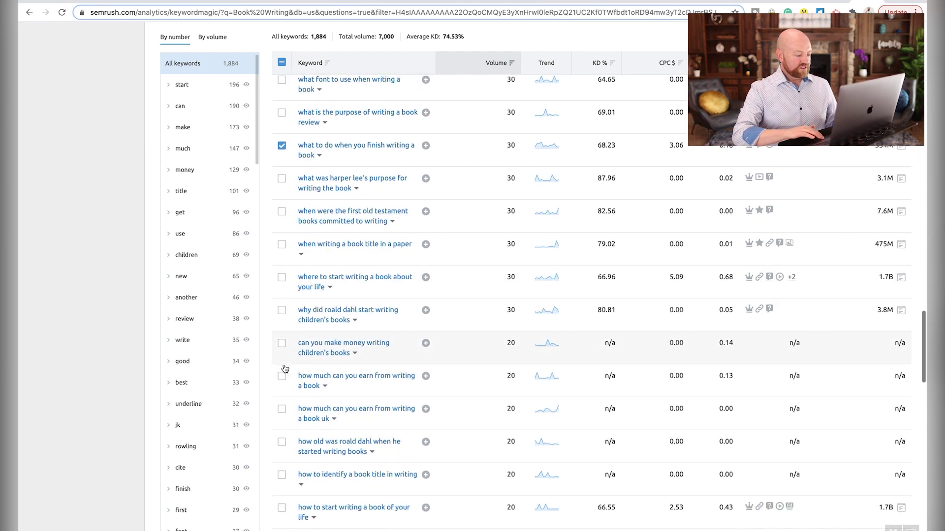
pyautogui.scroll(-10, 285, 369)
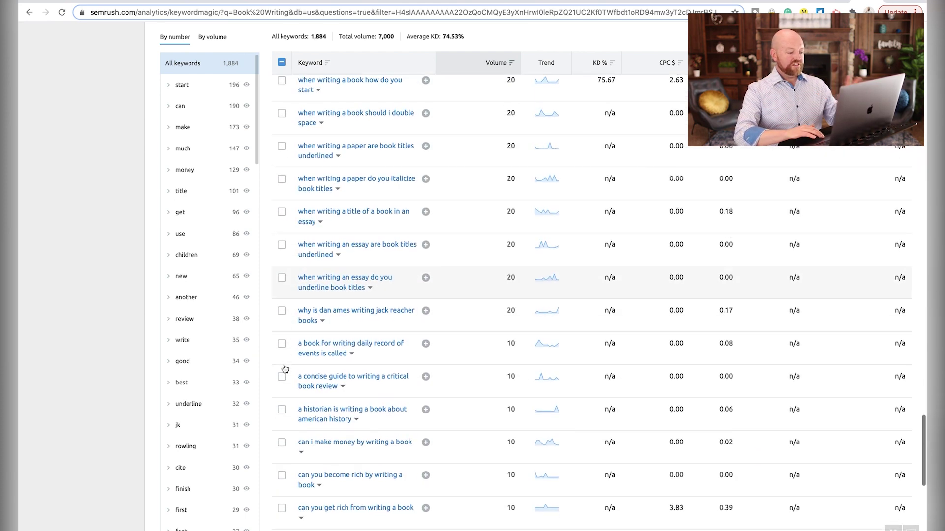
pyautogui.scroll(-4, 284, 369)
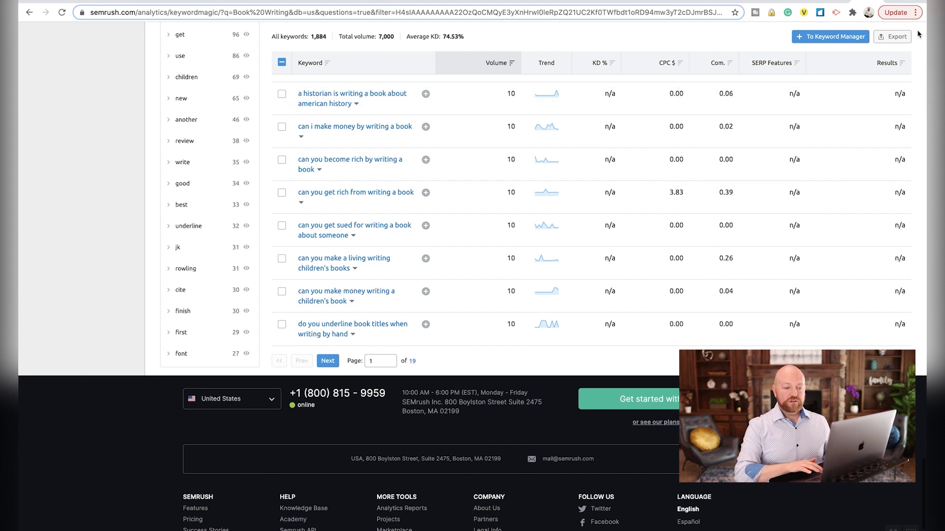
pyautogui.click(893, 42)
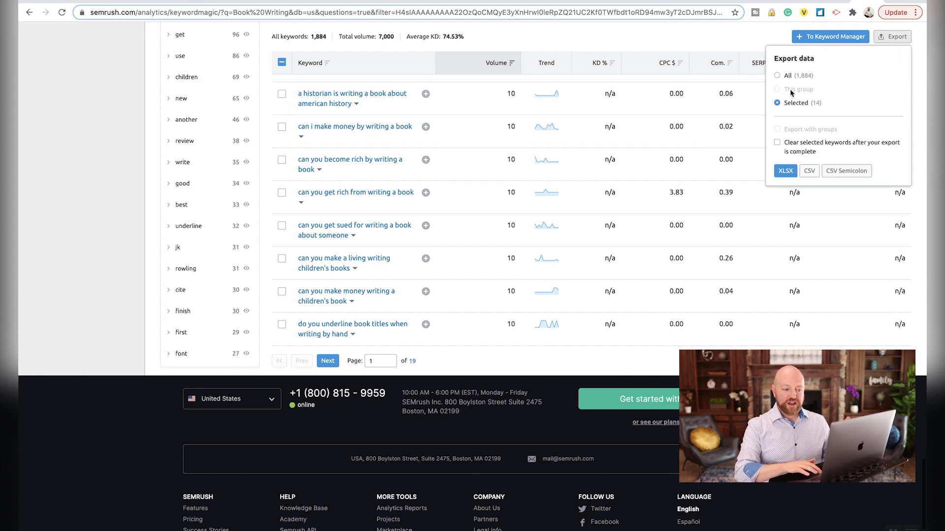
pyautogui.click(785, 171)
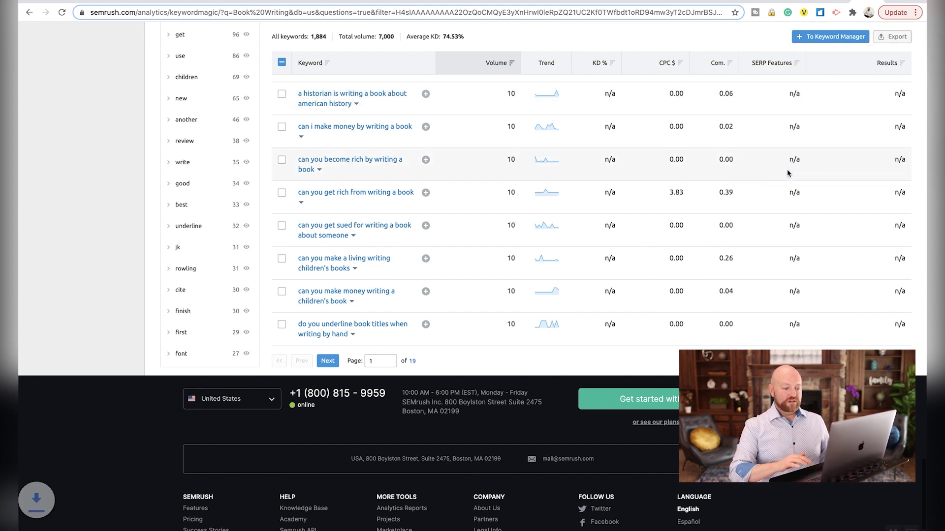
pyautogui.click(74, 528)
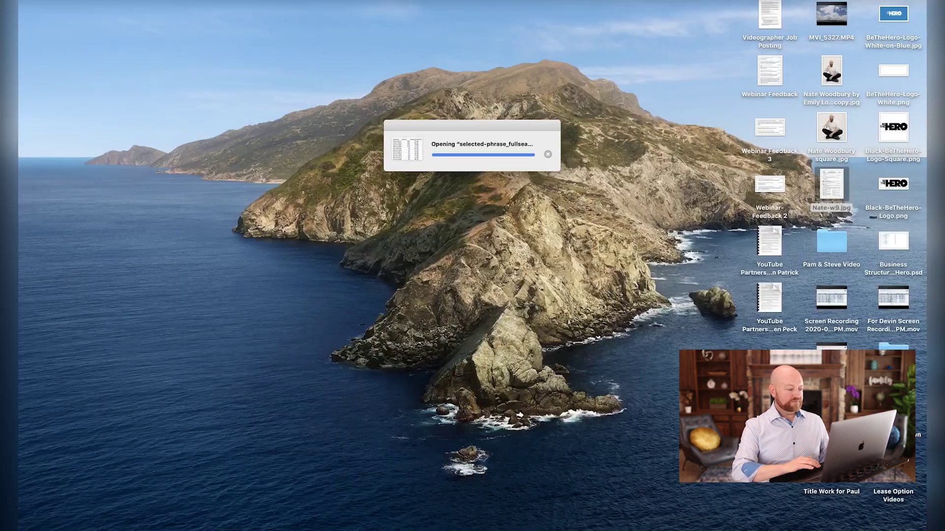
# Copy the exported keywords and paste only their values from cell B3 under Leaf Titles in the Google Sheets topics template
pyautogui.moveTo(197, 81); pyautogui.dragTo(205, 228)
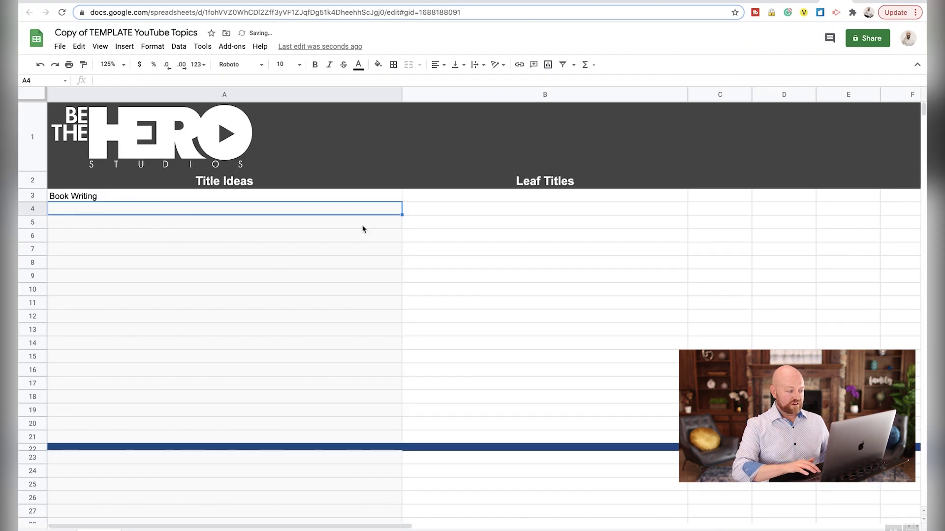
pyautogui.rightClick(437, 196)
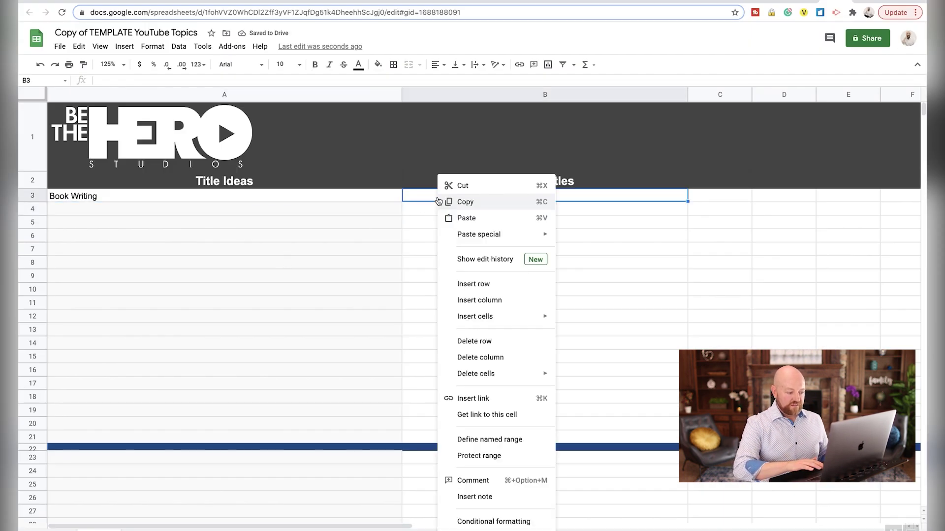
pyautogui.moveTo(490, 242)
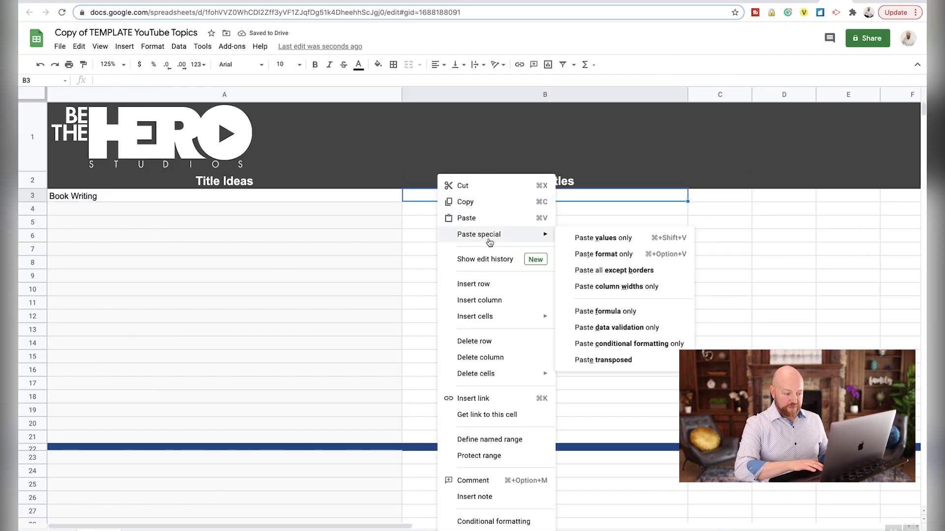
pyautogui.click(600, 244)
pyautogui.click(543, 382)
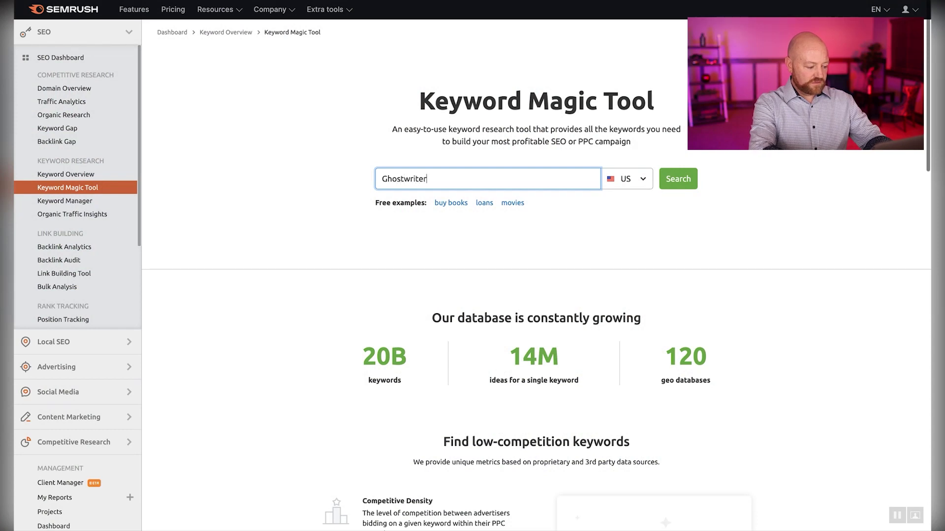
# Search the Keyword Magic Tool for "Ghostwriter" and limit the results to questions with a minimum word count
pyautogui.press('Return')
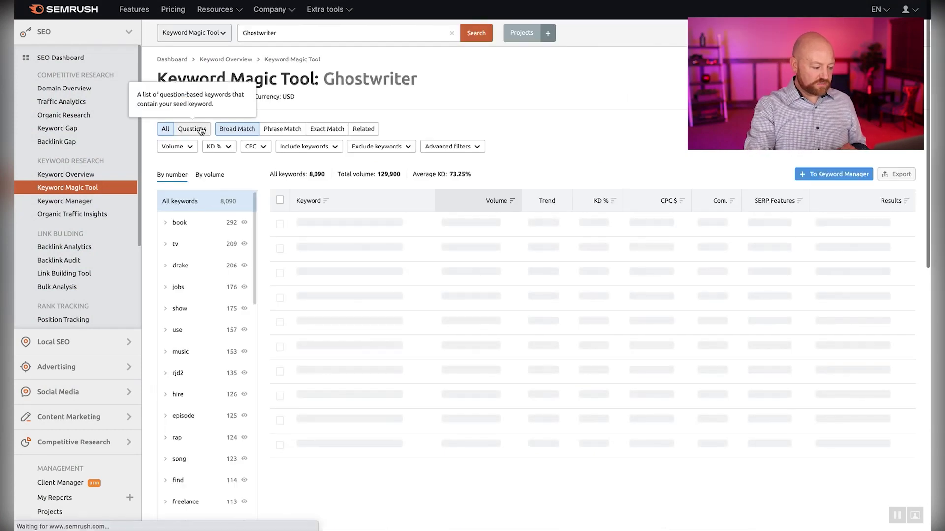
pyautogui.click(192, 129)
pyautogui.click(474, 147)
pyautogui.click(218, 183)
pyautogui.write('3')
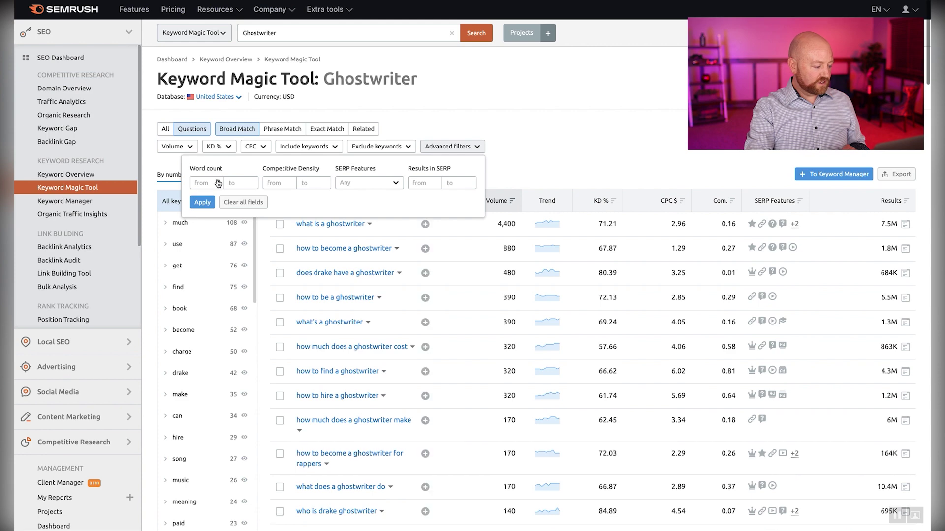
pyautogui.click(202, 201)
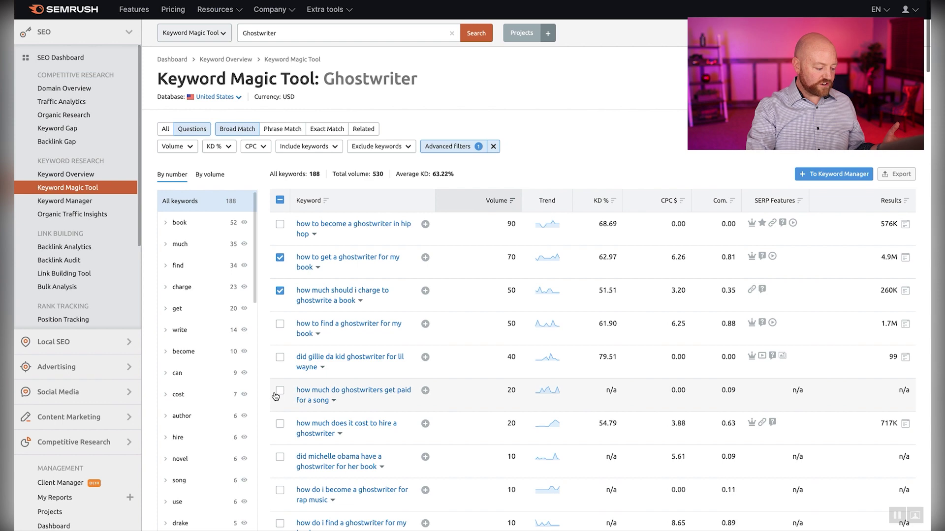
# Select the ghostwriter keywords on Michelle Obama's book, becoming one in the music industry, finding one for my story, and getting a job as a ghostwriter
pyautogui.scroll(-4, 280, 393)
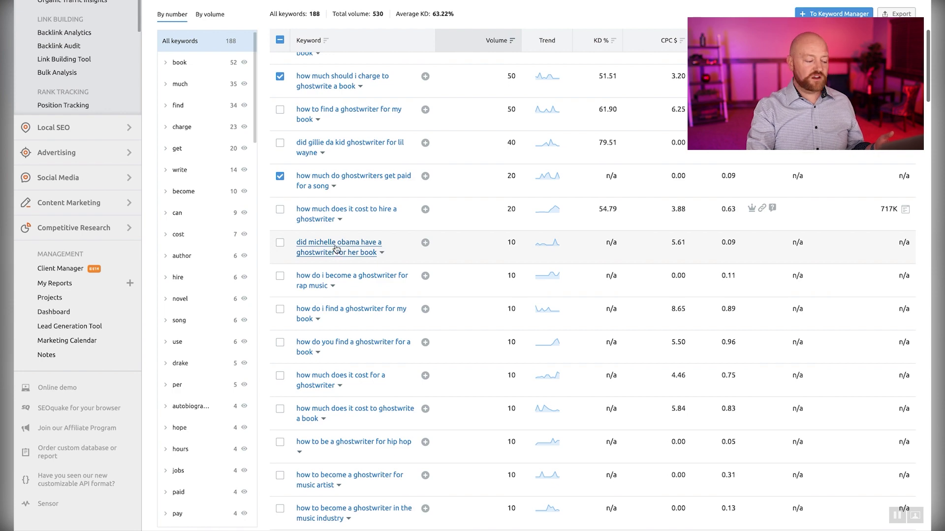
pyautogui.click(280, 243)
pyautogui.scroll(-5, 280, 246)
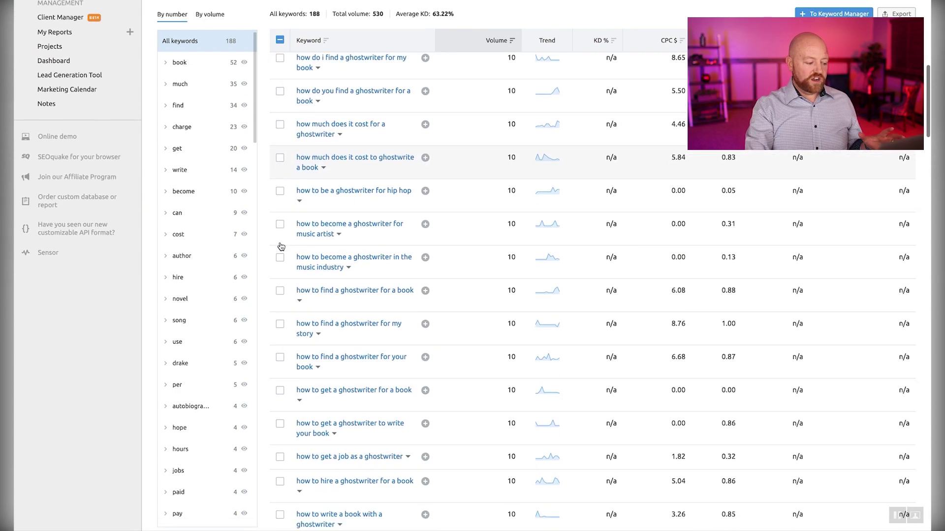
pyautogui.click(279, 257)
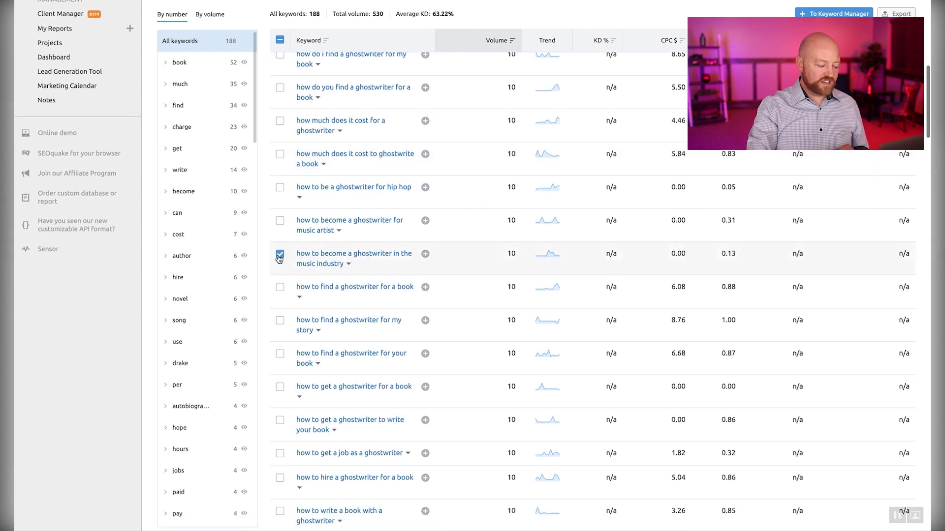
pyautogui.click(280, 321)
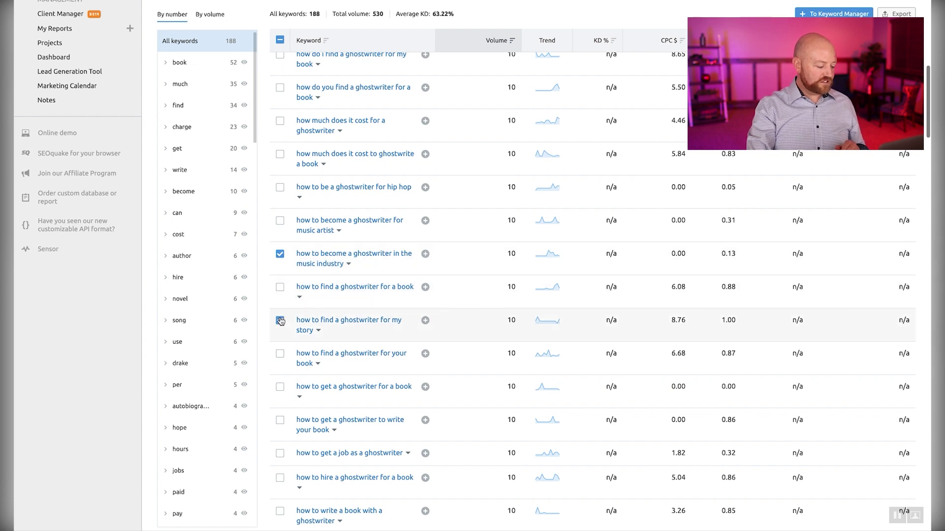
pyautogui.click(280, 455)
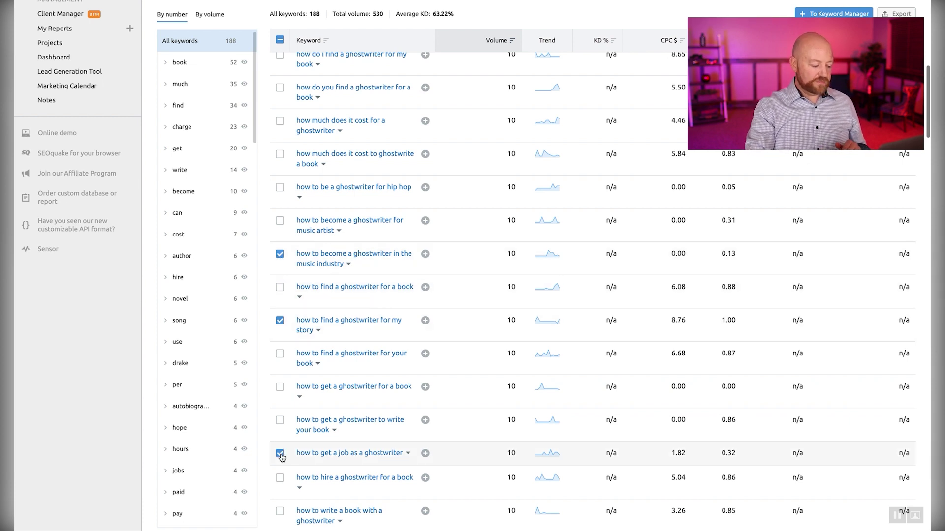
# Export the selected ghostwriter keywords as XLSX and paste only their values from cell B3 under Leaf Titles in the Google Sheets topics template
pyautogui.scroll(-6, 280, 456)
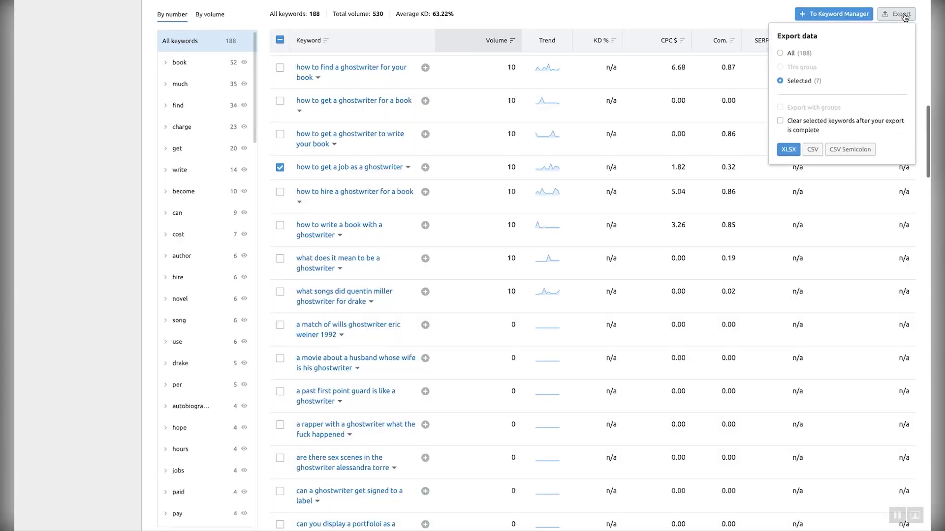
pyautogui.click(776, 150)
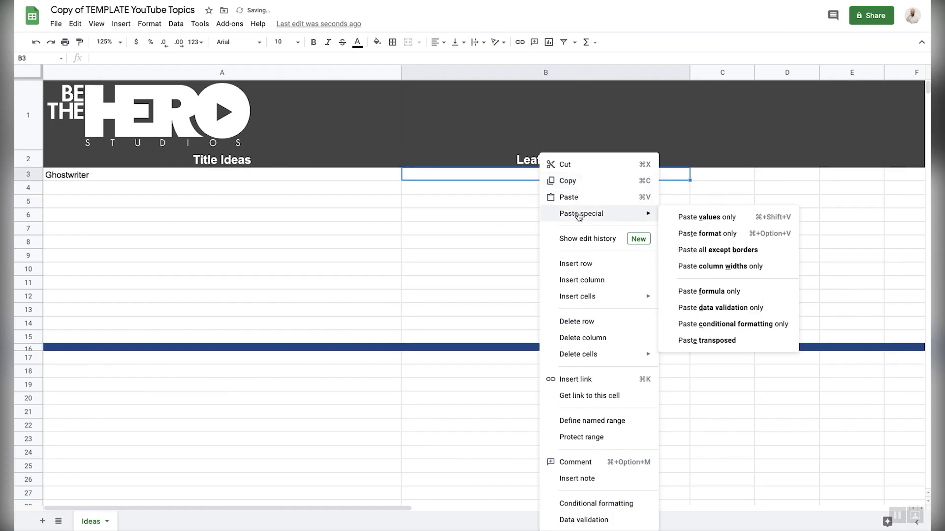
pyautogui.click(702, 219)
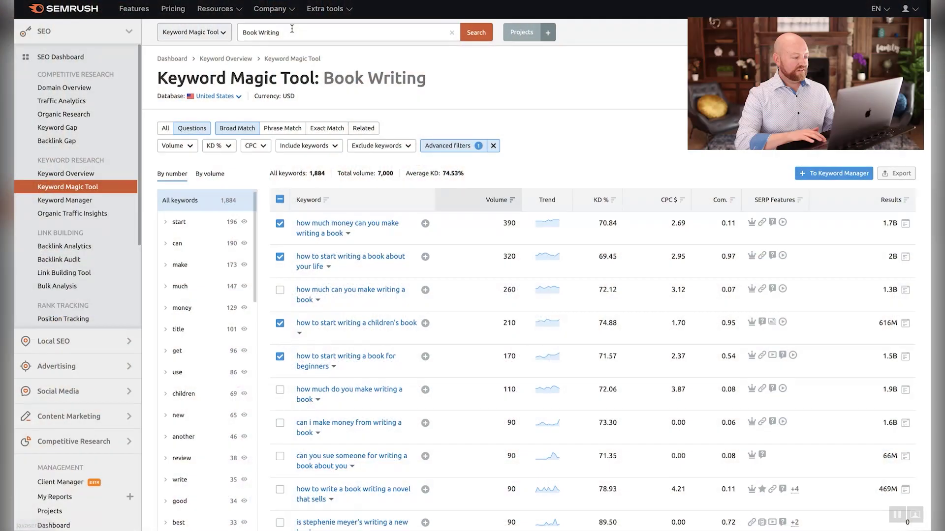
# Search the Keyword Magic Tool for "publish book"
pyautogui.tripleClick(292, 30)
pyautogui.write('publish book')
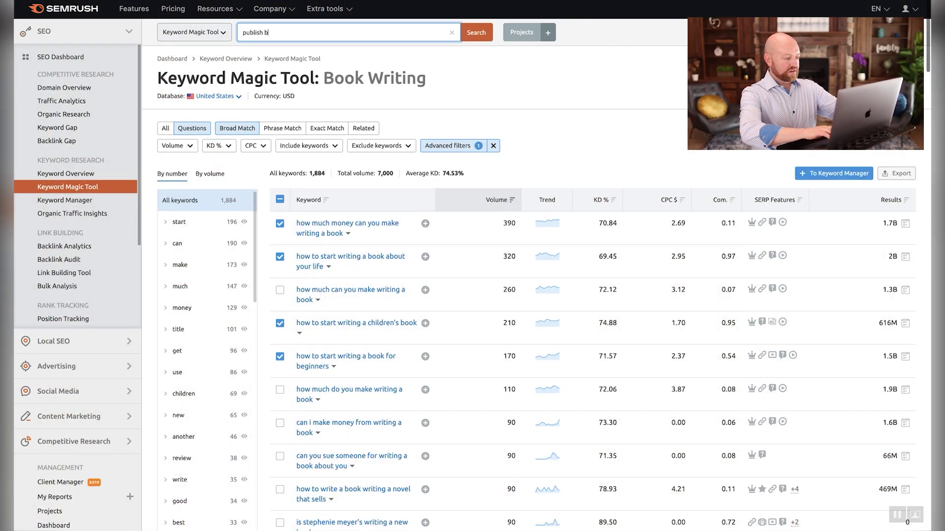
pyautogui.press('Return')
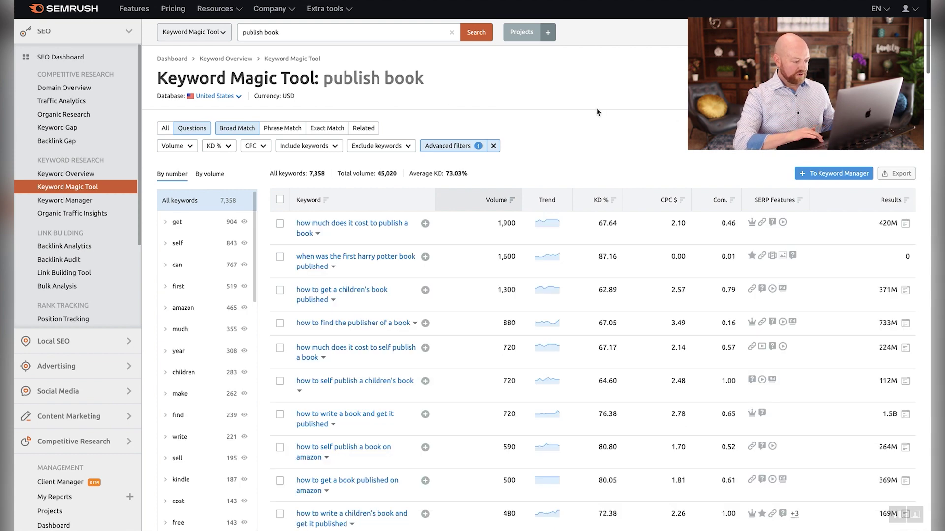
pyautogui.scroll(-1, 597, 112)
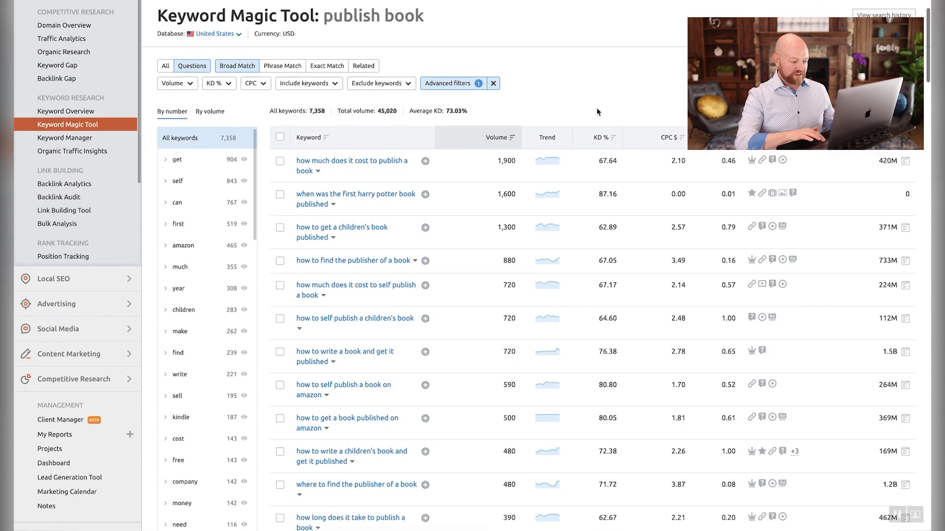
# Select the keywords on publishing cost, getting a children's book published, self-publishing cost, self-publishing on Amazon, and writing a children's book and getting it published
pyautogui.click(281, 162)
pyautogui.click(281, 229)
pyautogui.scroll(-1, 295, 230)
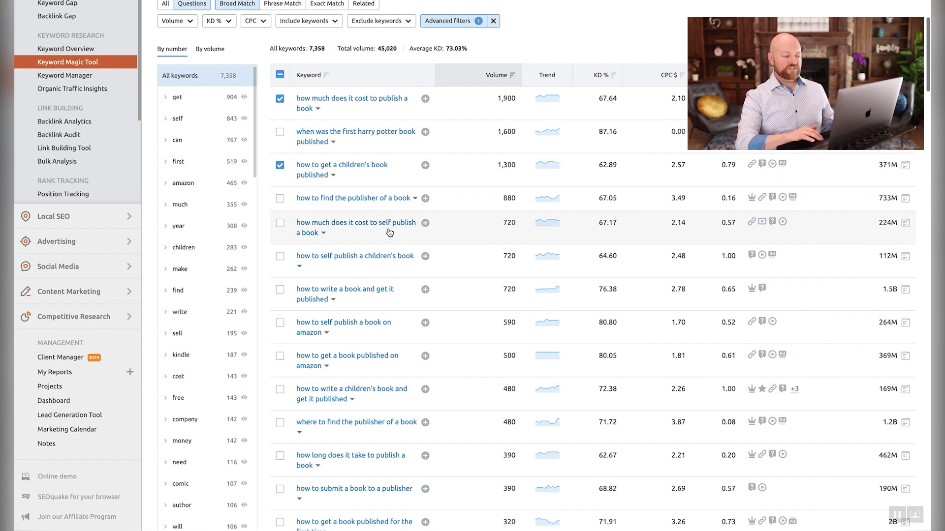
pyautogui.click(280, 225)
pyautogui.scroll(-2, 280, 233)
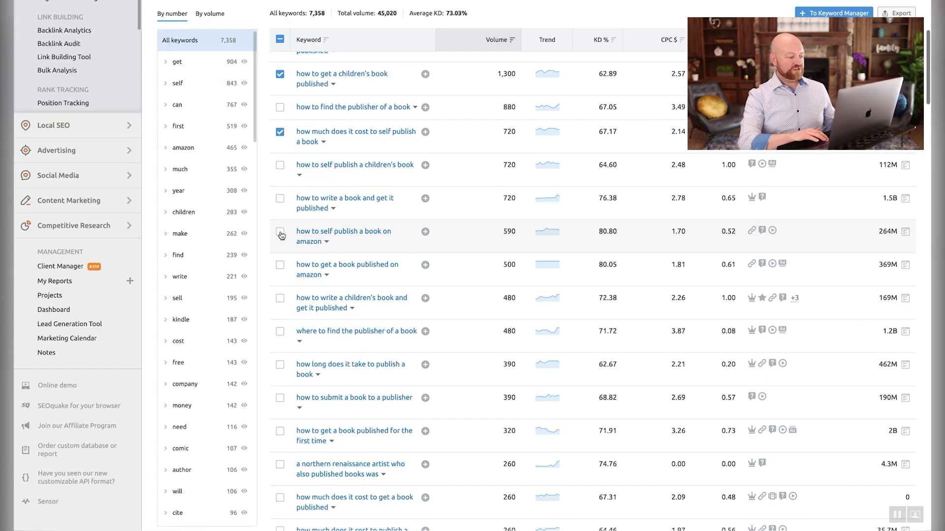
pyautogui.scroll(-1, 281, 233)
pyautogui.click(280, 253)
pyautogui.scroll(-1, 280, 253)
pyautogui.click(283, 248)
pyautogui.scroll(-4, 284, 266)
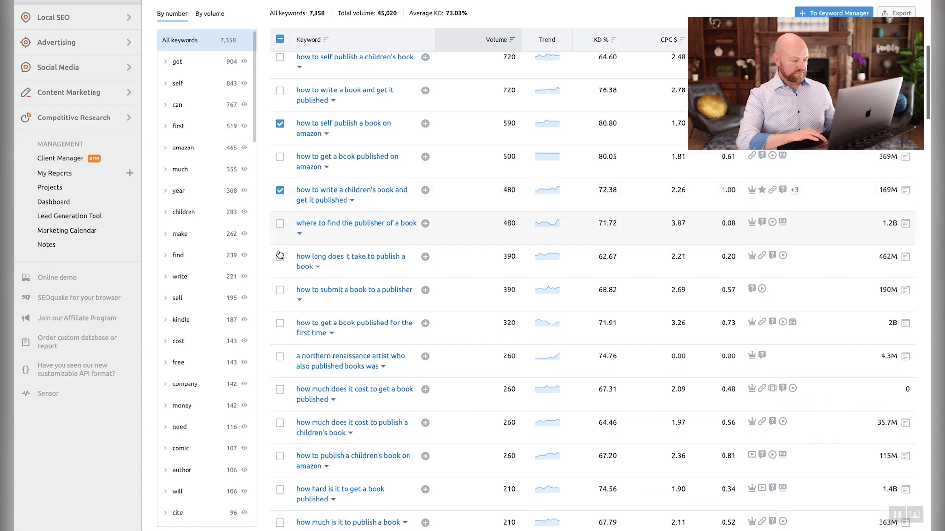
# Select further publishing questions further down the "publish book" results, including how to publish a children's picture book
pyautogui.scroll(-2, 287, 295)
pyautogui.click(280, 298)
pyautogui.scroll(-3, 281, 300)
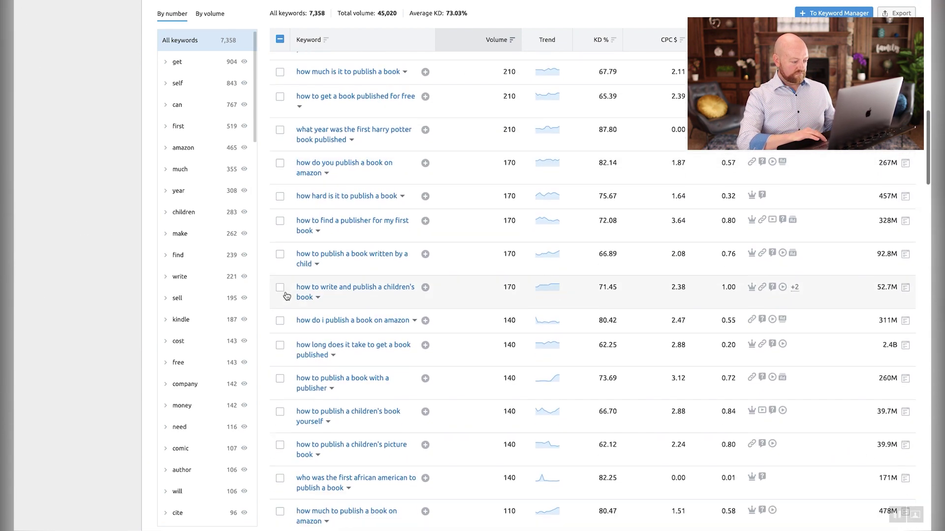
pyautogui.click(282, 327)
pyautogui.scroll(-2, 283, 334)
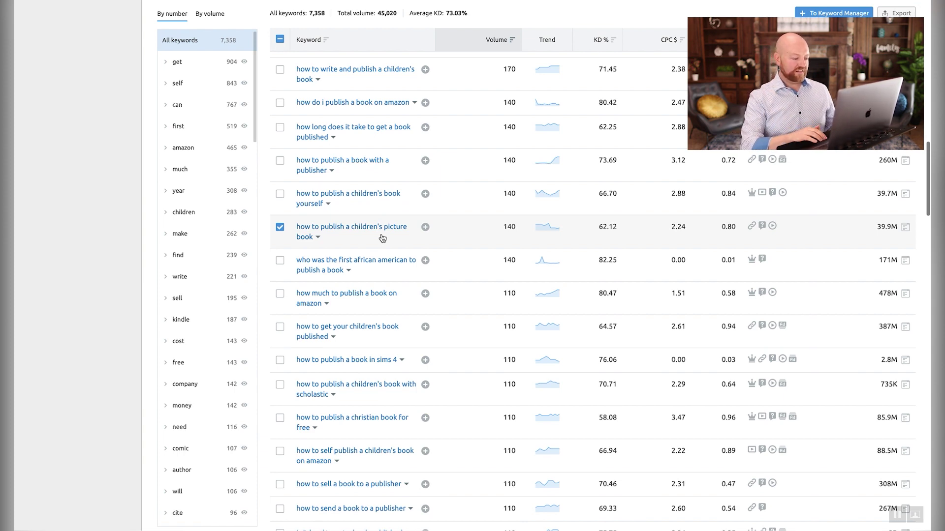
# Add more long publishing questions to the selection, including getting my book published for free and getting your book published by Penguin
pyautogui.scroll(-5, 255, 251)
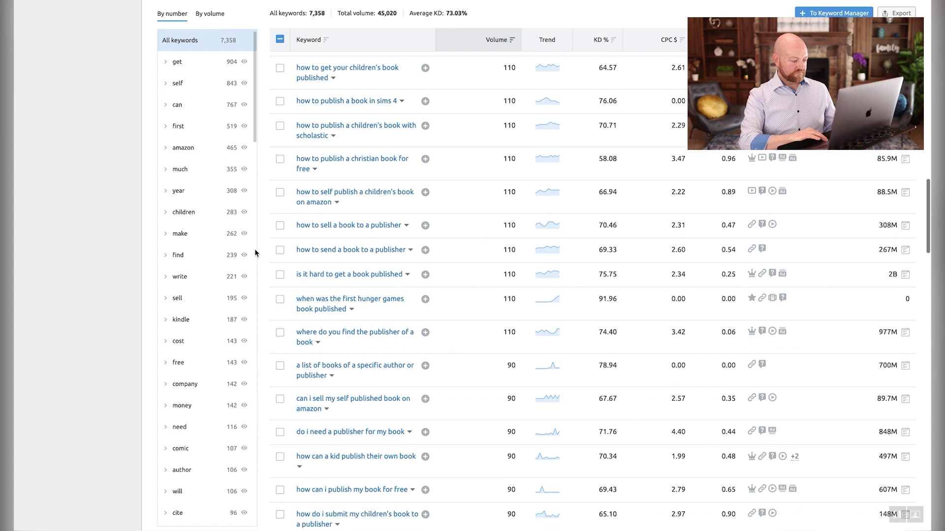
pyautogui.click(280, 242)
pyautogui.scroll(-6, 280, 249)
pyautogui.click(280, 253)
pyautogui.scroll(-2, 275, 270)
pyautogui.scroll(-5, 266, 298)
pyautogui.click(280, 210)
pyautogui.click(280, 243)
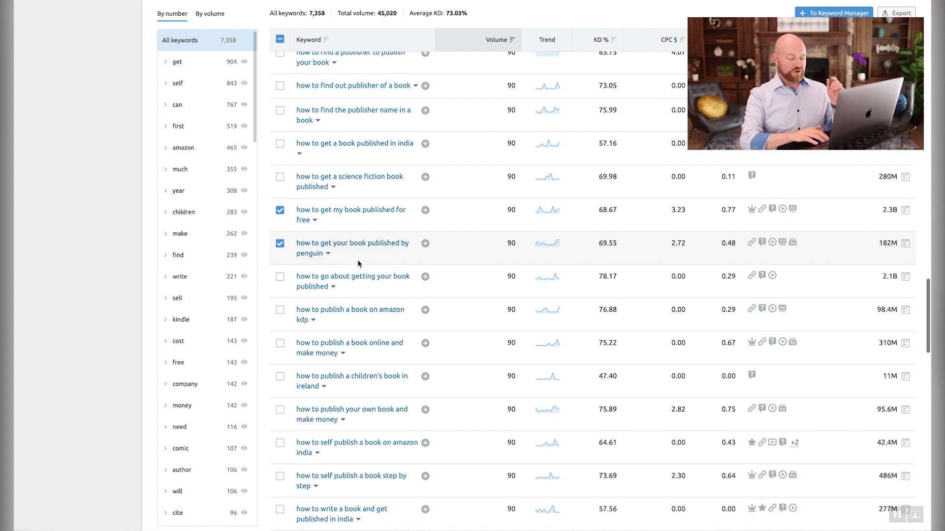
# Look through the lower-volume publishing questions and select the keyword "how do i find an agent to publish my book"
pyautogui.scroll(-3, 358, 259)
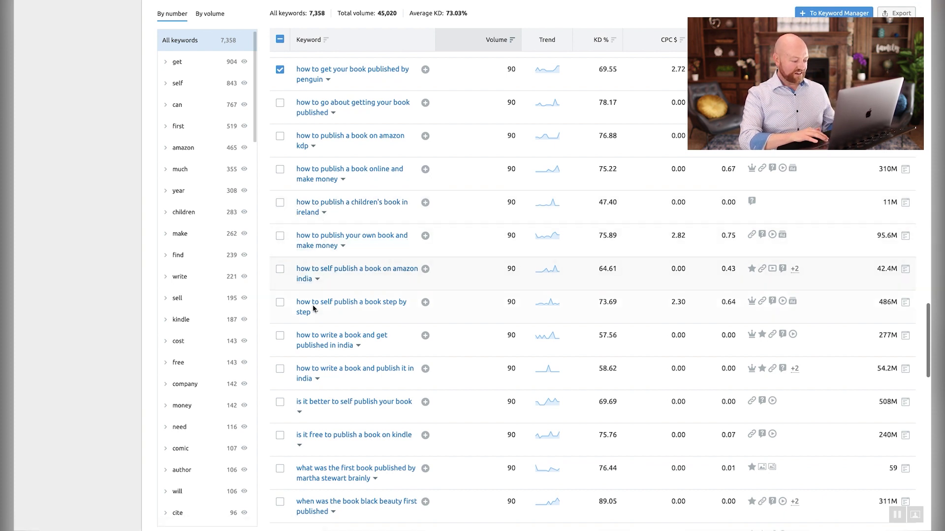
pyautogui.scroll(-2, 331, 387)
pyautogui.scroll(-5, 331, 387)
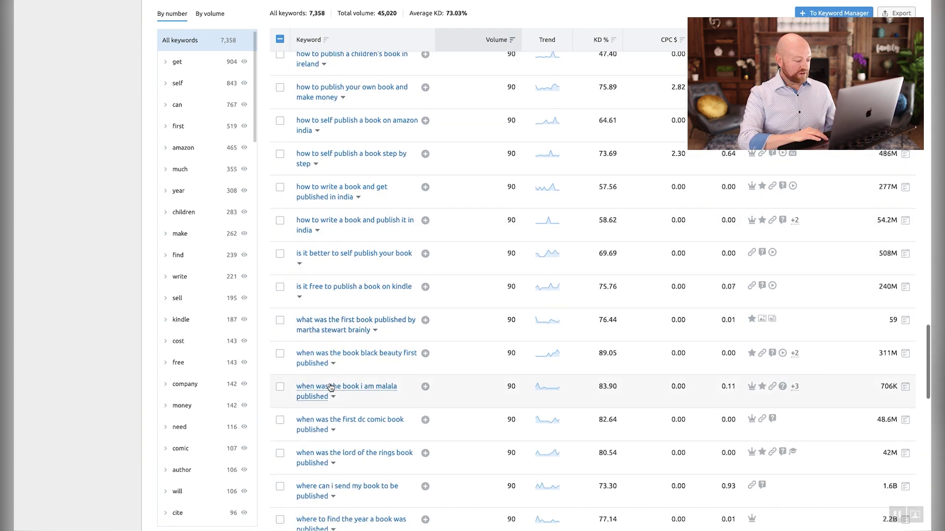
pyautogui.scroll(-10, 331, 388)
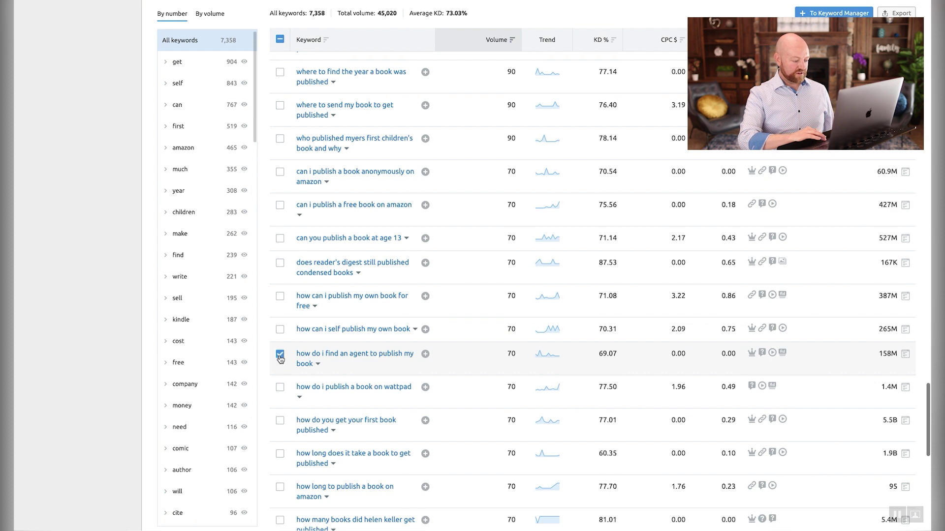
pyautogui.scroll(-6, 280, 359)
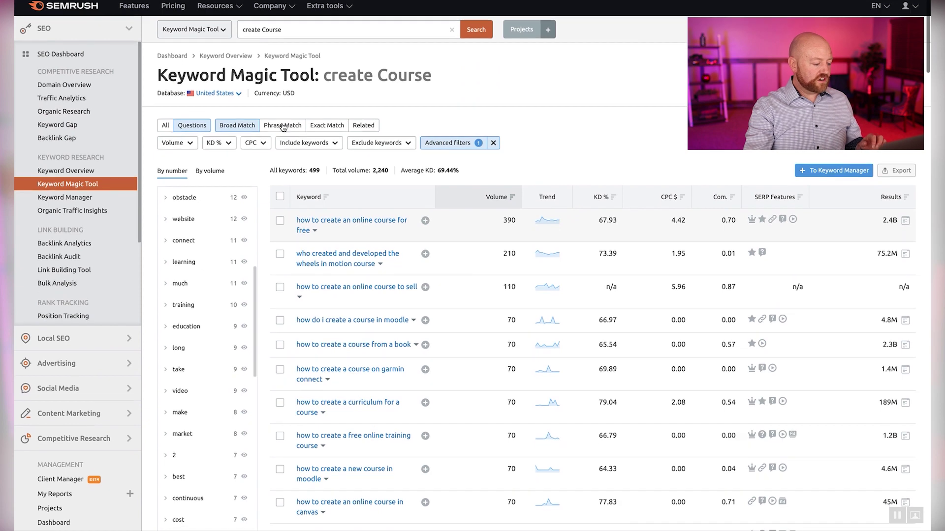
# Select the "create Course" keywords on free online courses, courses to sell, Moodle, a course from a book, a curriculum, continuing education for nurses, and Blackboard
pyautogui.scroll(-2, 443, 270)
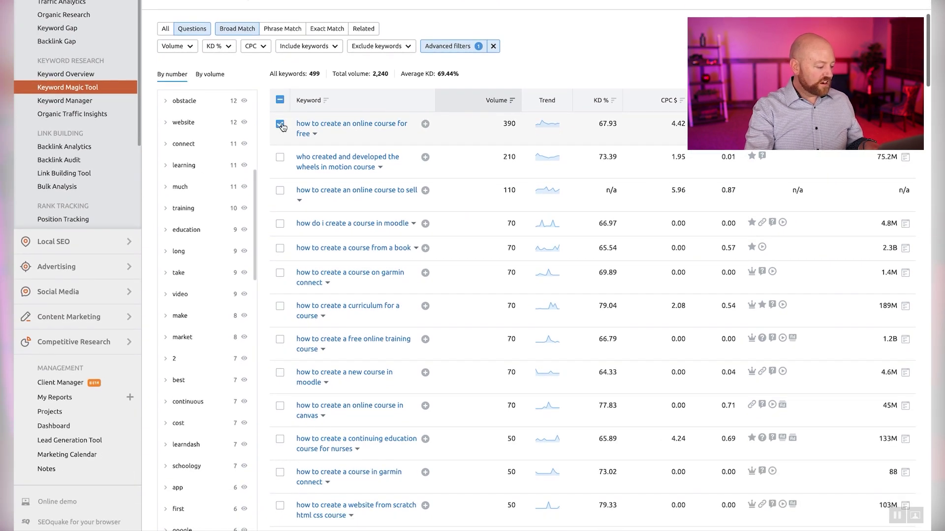
pyautogui.scroll(-2, 283, 128)
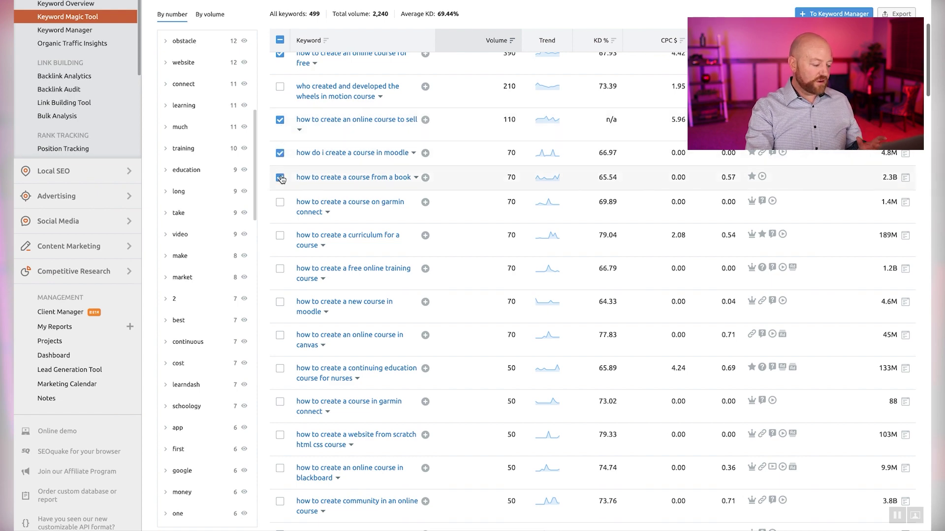
pyautogui.scroll(-2, 282, 176)
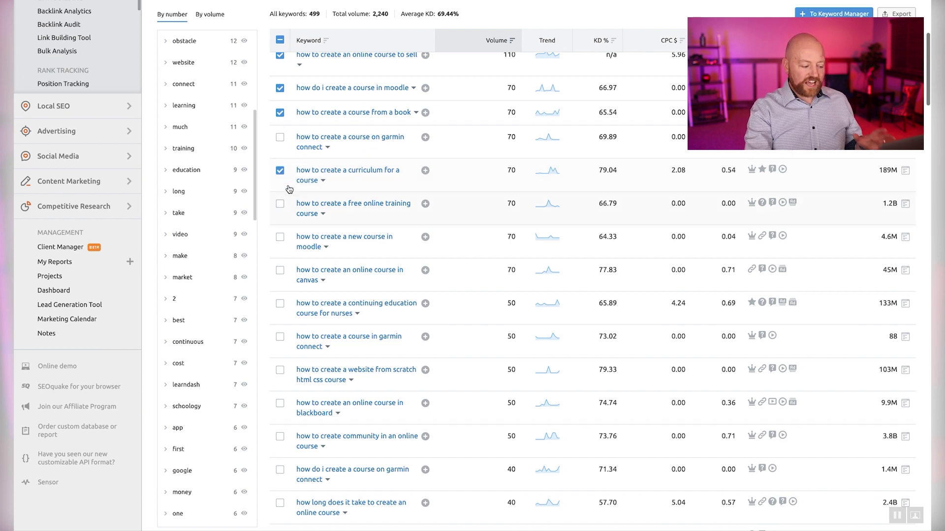
pyautogui.scroll(-2, 280, 305)
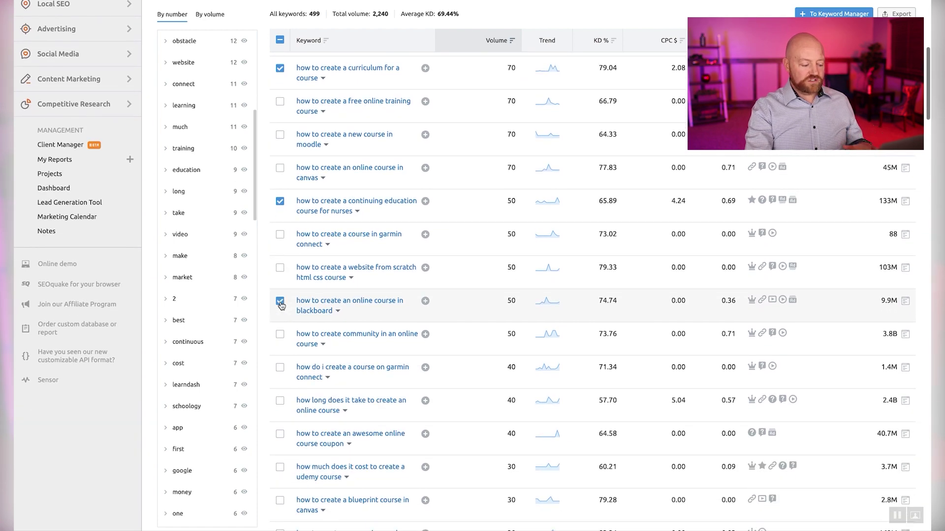
pyautogui.scroll(-2, 301, 302)
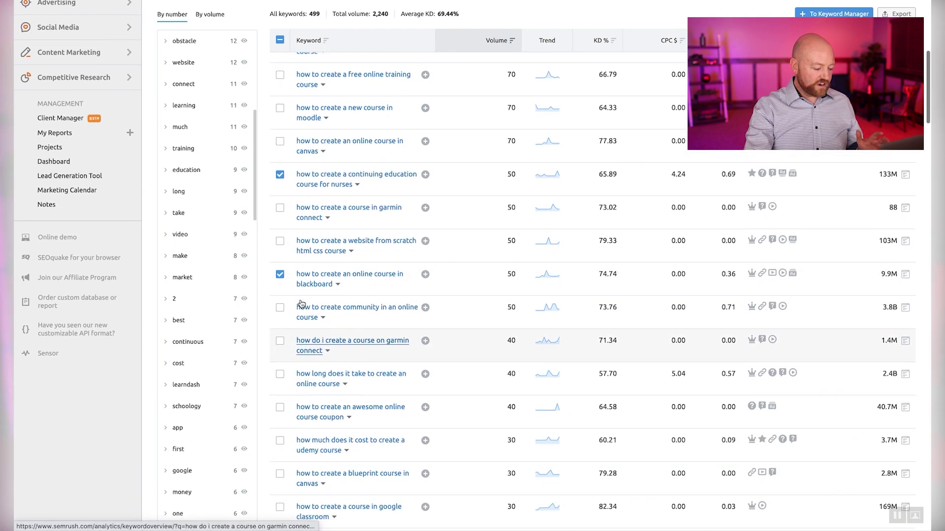
# Search the Keyword Magic Tool for "create content" with exact-match questions and go through the resulting keywords
pyautogui.scroll(9, 301, 303)
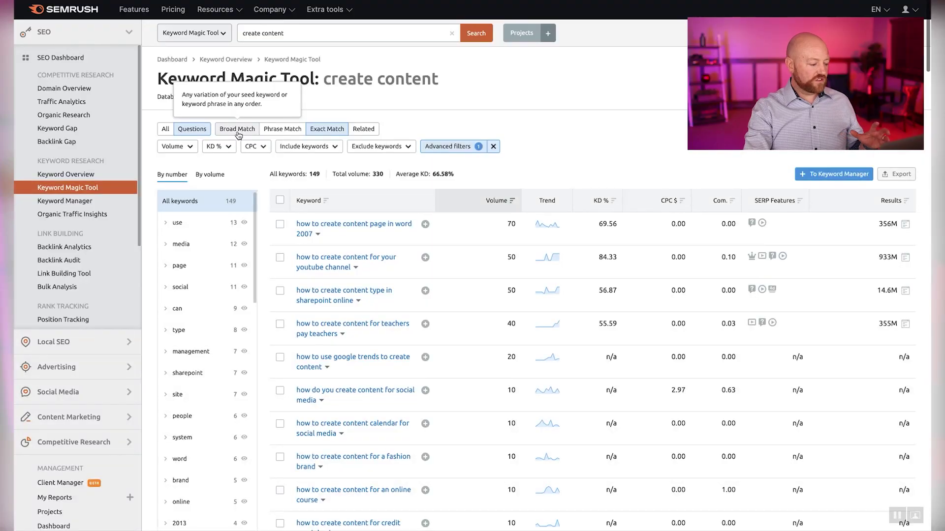
pyautogui.scroll(-2, 282, 177)
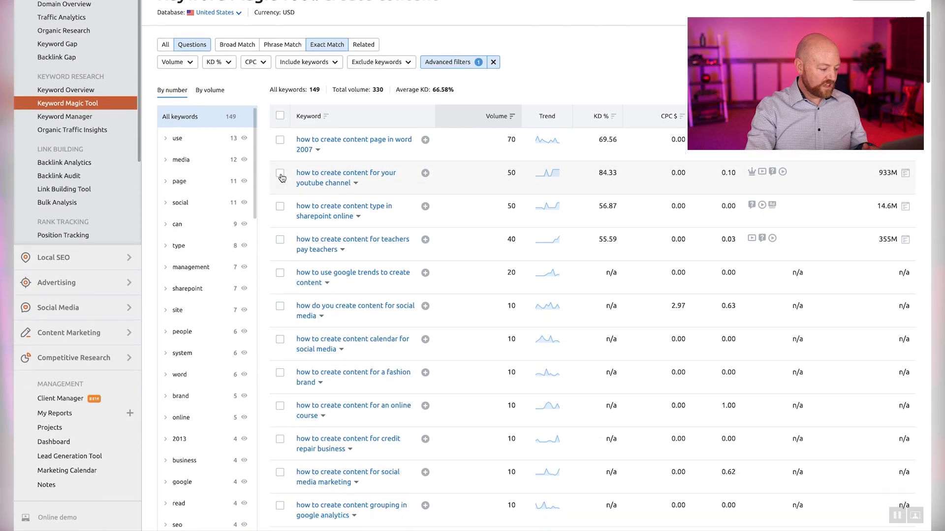